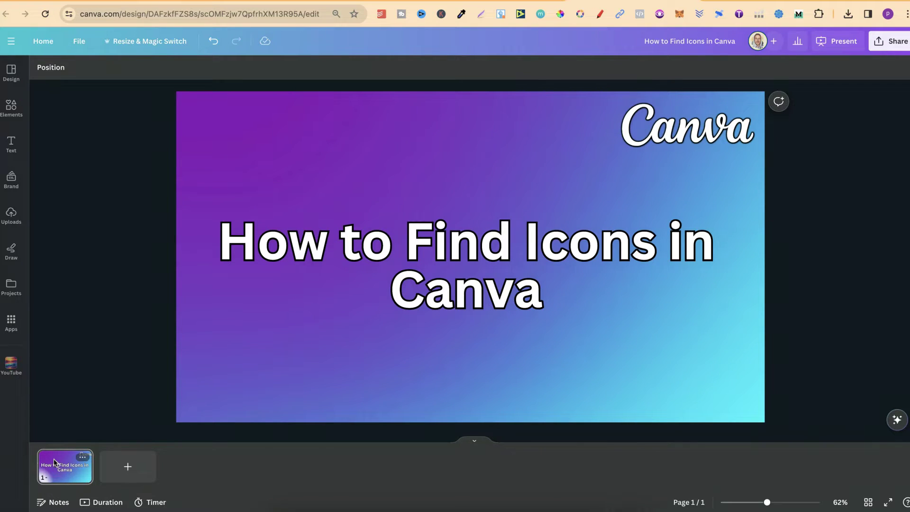
Step: Search the elements library for 'icons' and filter the results to Graphics
click(11, 107)
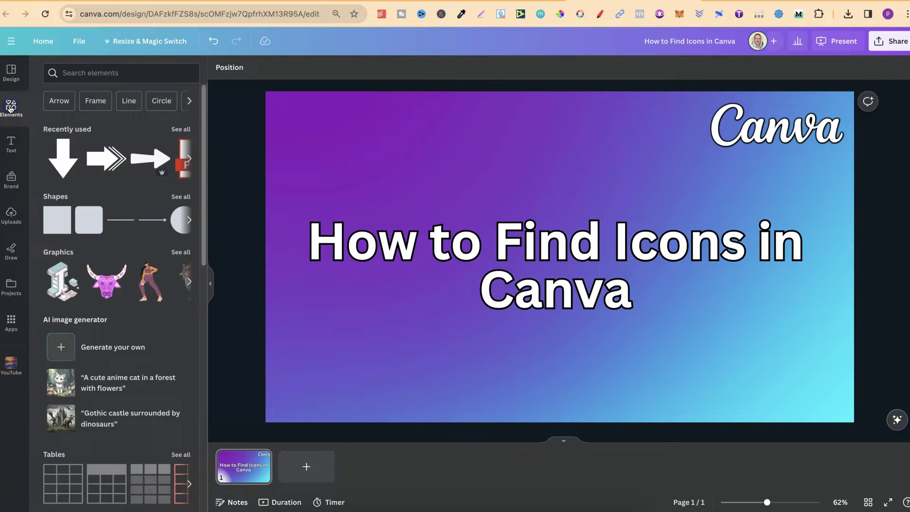
click(88, 72)
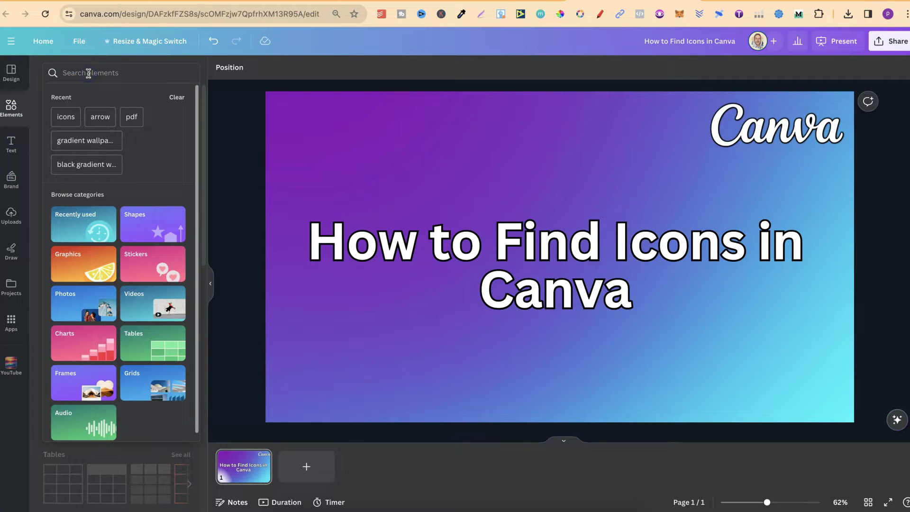
text(icons)
key(Return)
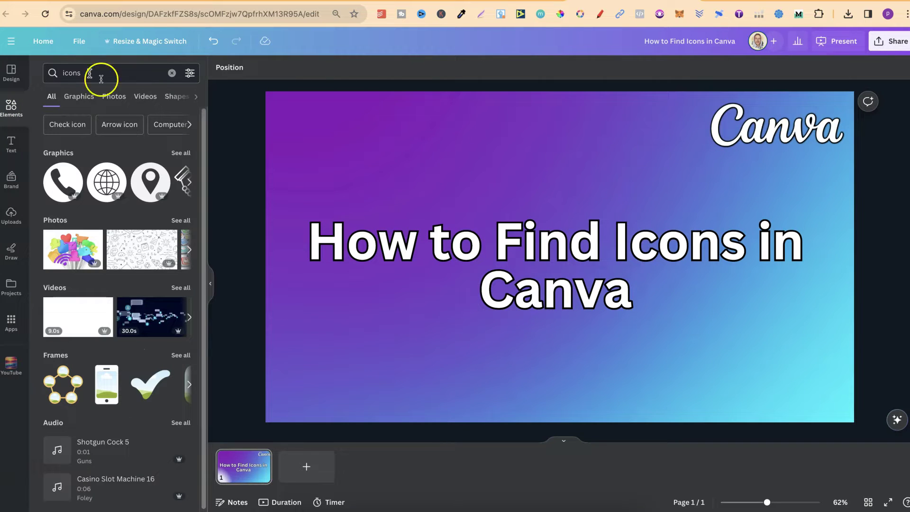
click(178, 153)
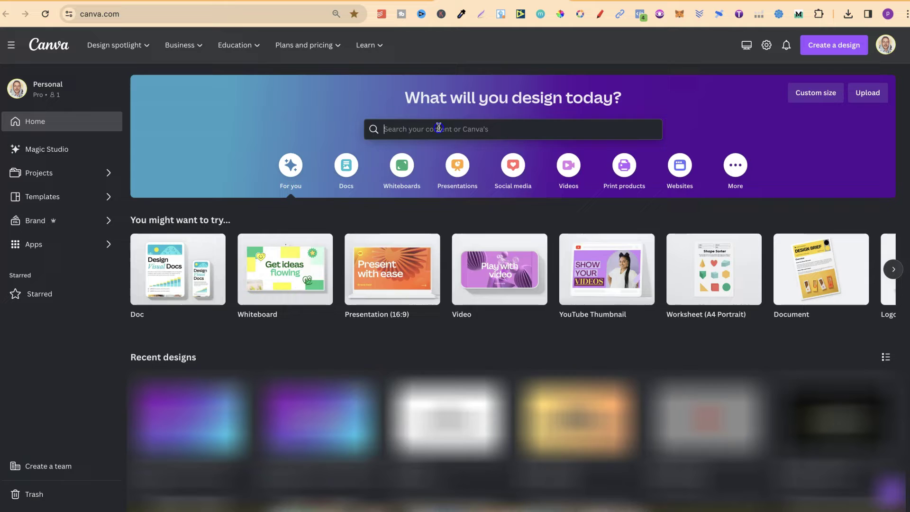
text(icons)
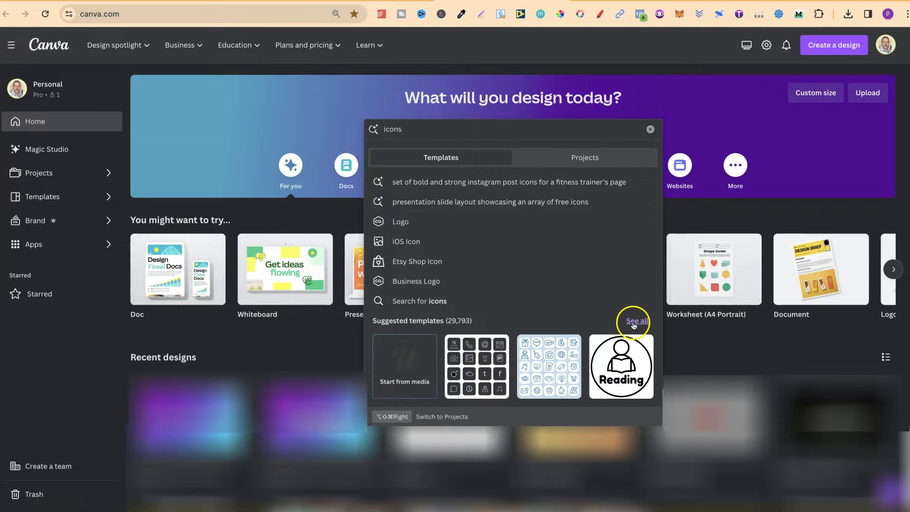
Step: Use See all under Suggested templates to show the Icons gallery of about 29,807 templates
click(634, 320)
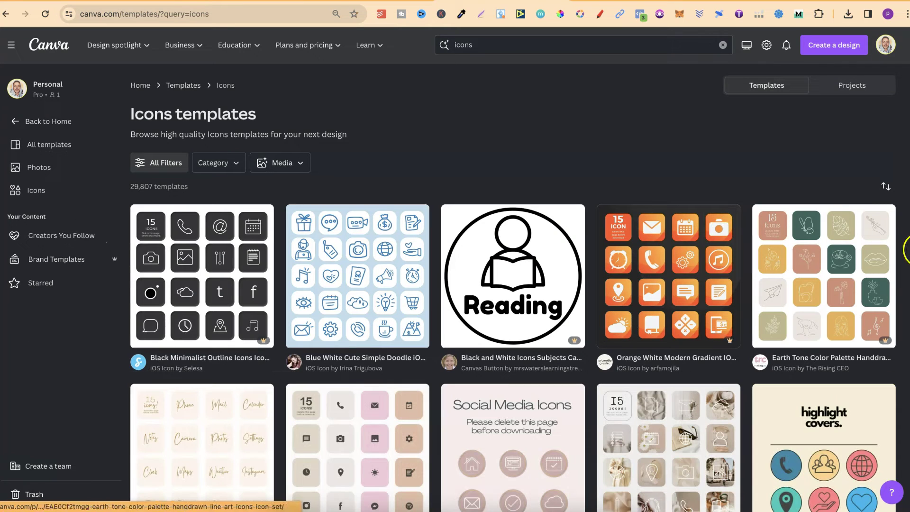
scroll(901, 287, down, 1)
scroll(901, 286, down, 1)
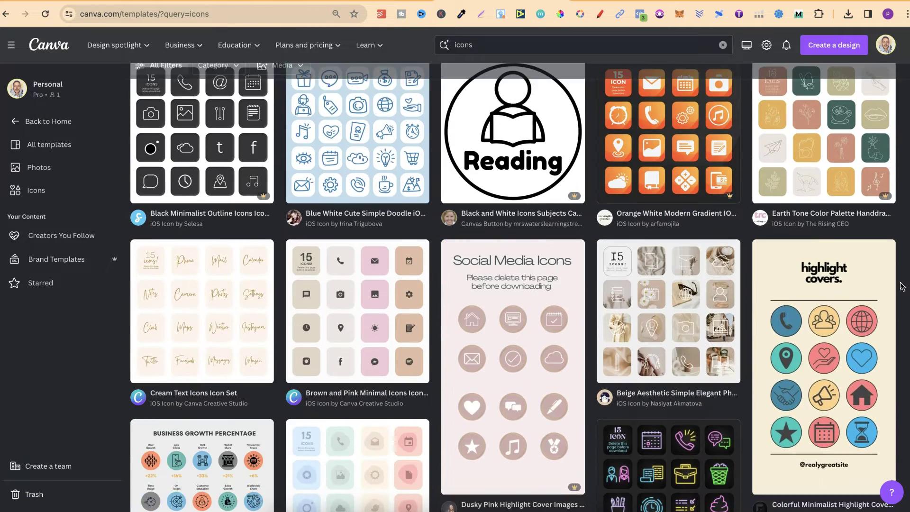
scroll(901, 285, down, 2)
scroll(902, 286, down, 1)
scroll(901, 287, down, 2)
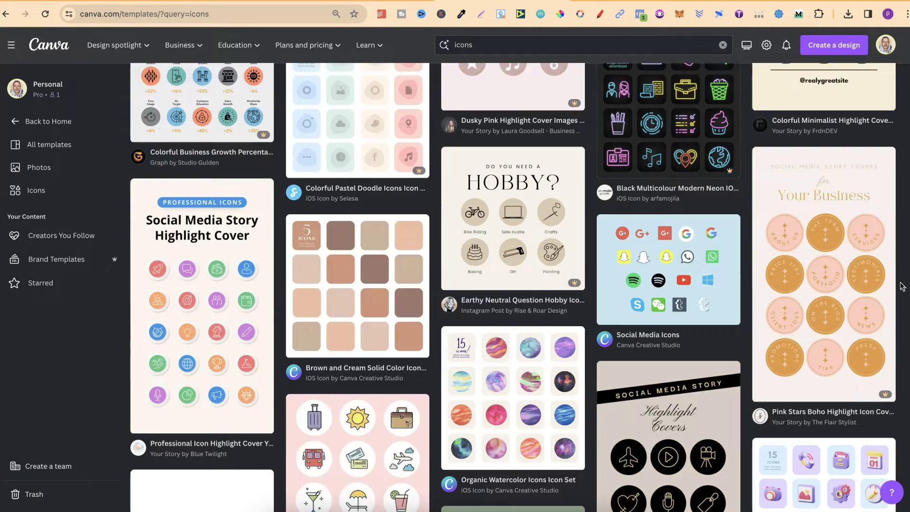
scroll(901, 286, down, 1)
scroll(901, 286, down, 2)
scroll(901, 286, down, 2)
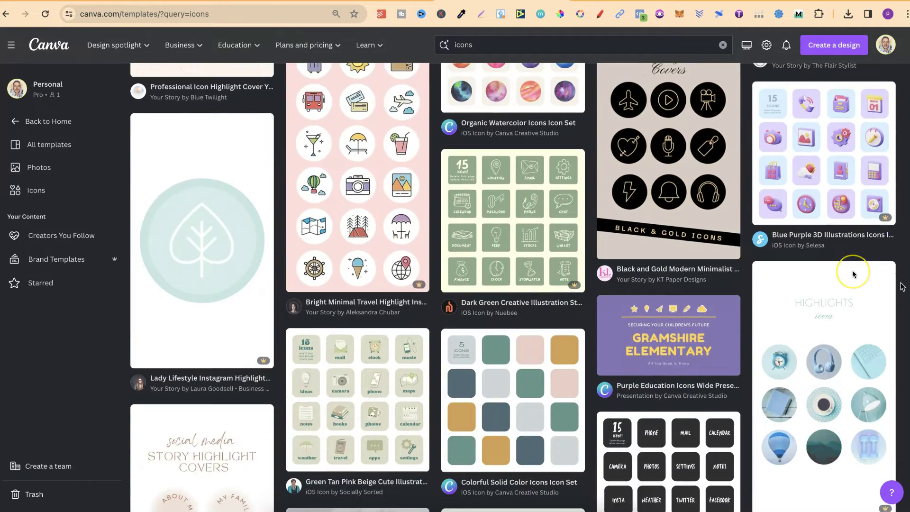
scroll(901, 286, down, 1)
scroll(901, 286, down, 1)
scroll(901, 286, down, 2)
scroll(900, 286, down, 1)
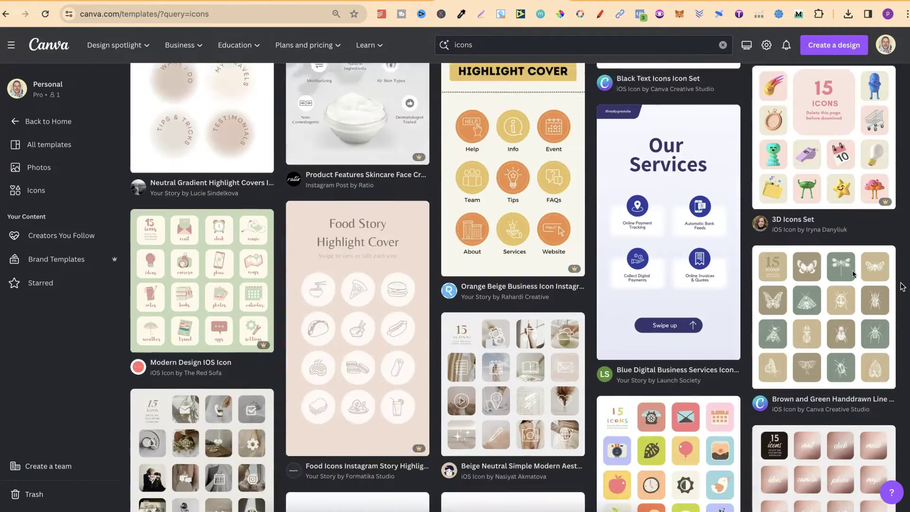
scroll(901, 286, down, 2)
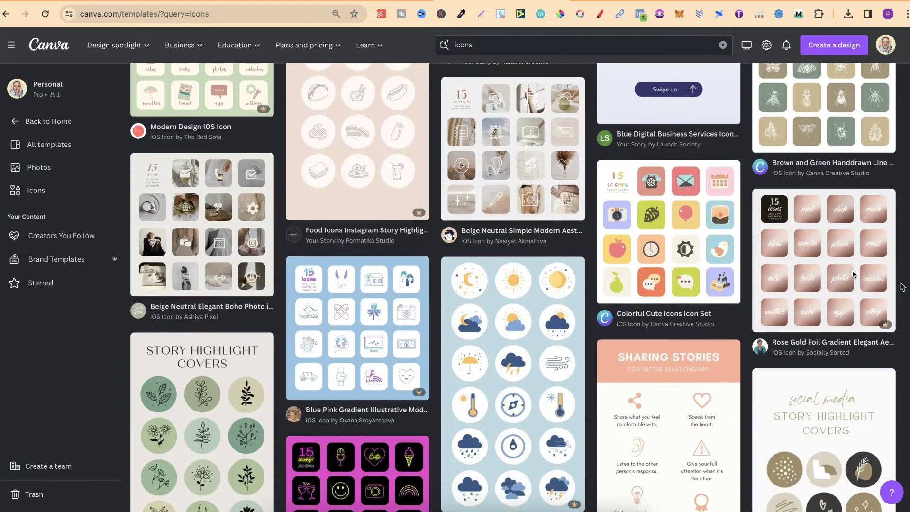
scroll(901, 286, up, 4)
scroll(901, 286, up, 4)
scroll(901, 286, up, 5)
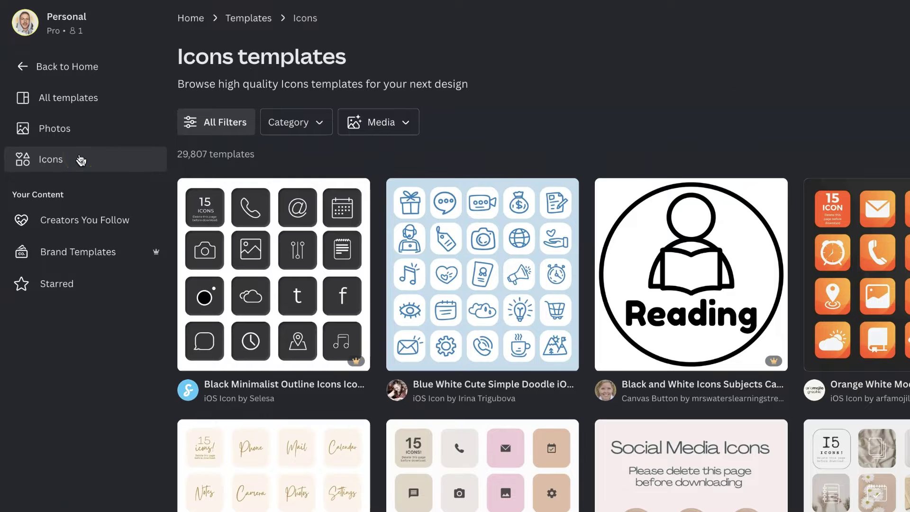
Step: Go to the dedicated Icons page listing about 15,160,876 popular icons
click(115, 154)
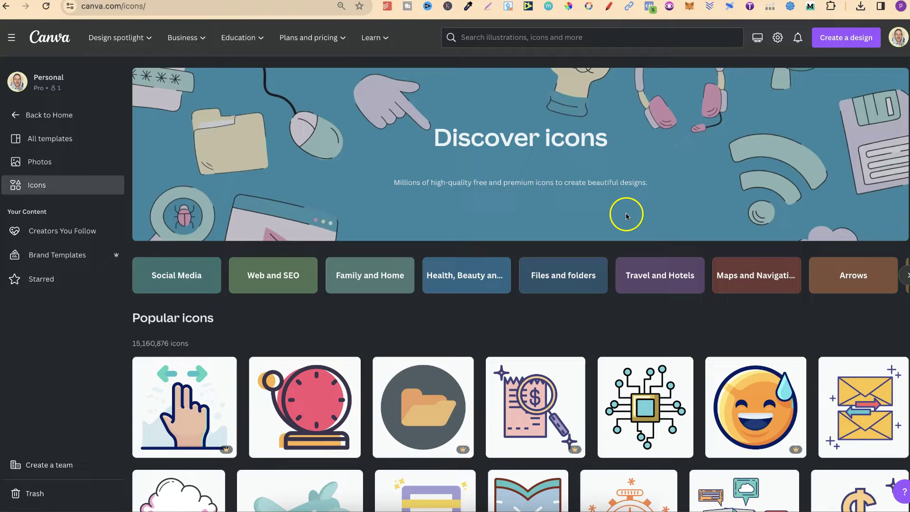
scroll(870, 315, down, 3)
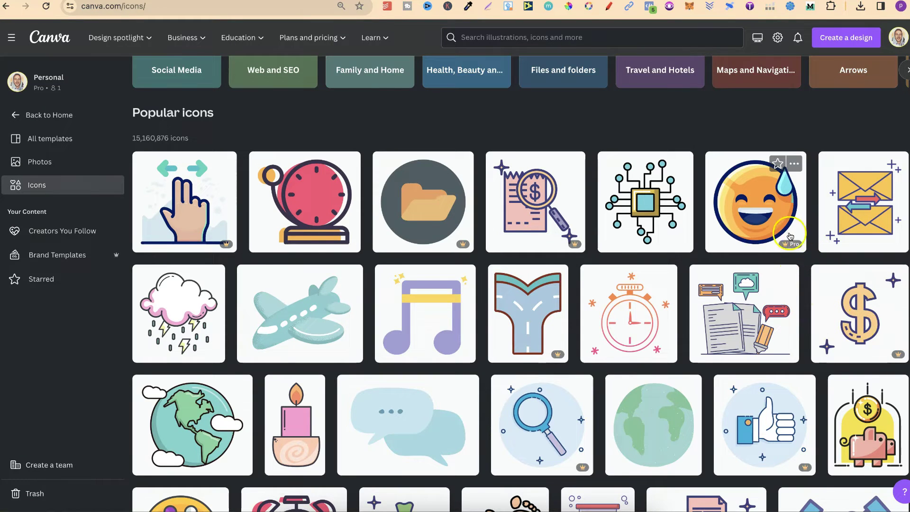
mouse_move(860, 314)
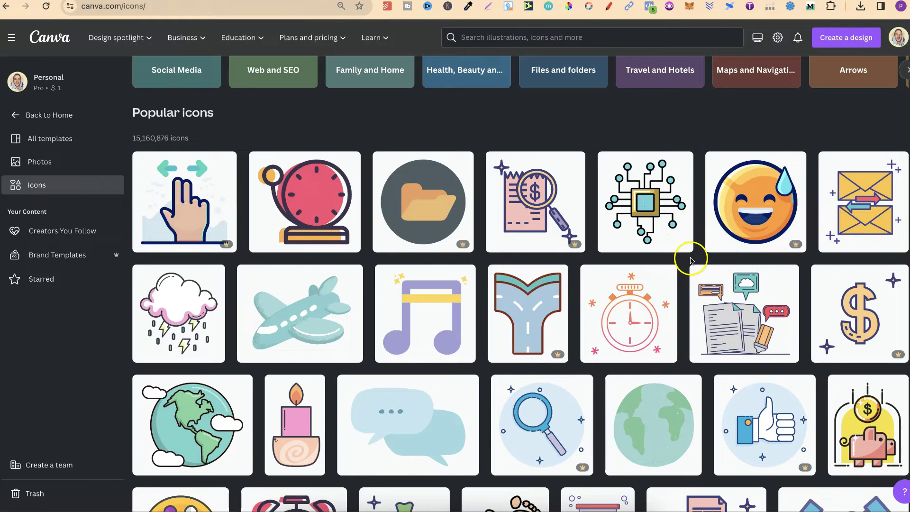
mouse_move(645, 407)
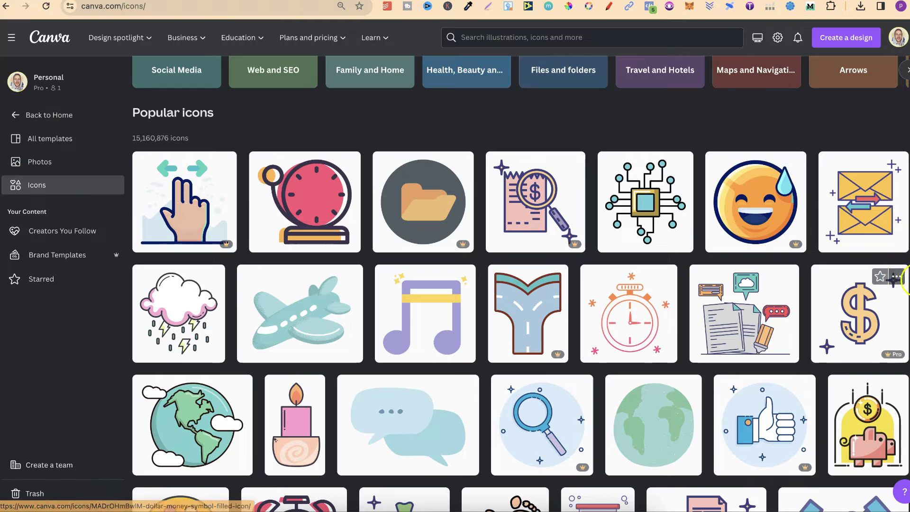
scroll(760, 211, down, 3)
scroll(522, 284, down, 3)
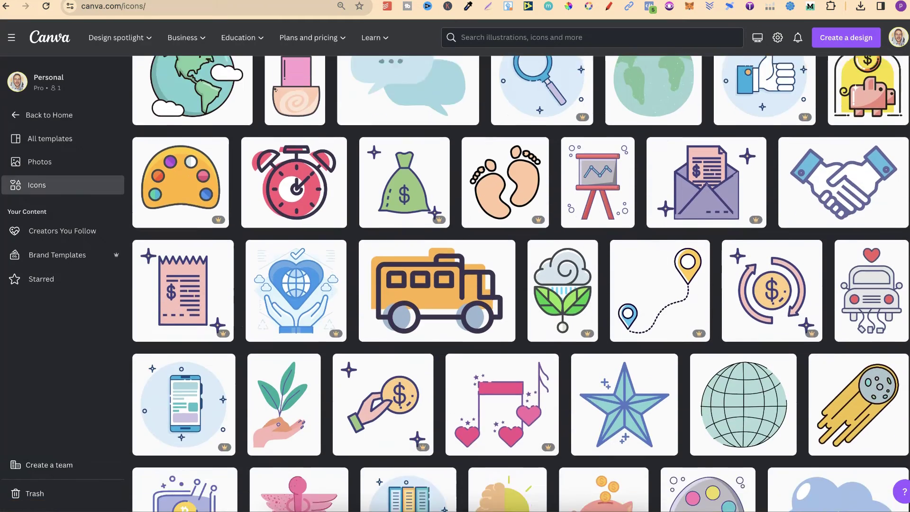
scroll(521, 285, down, 4)
scroll(521, 284, down, 3)
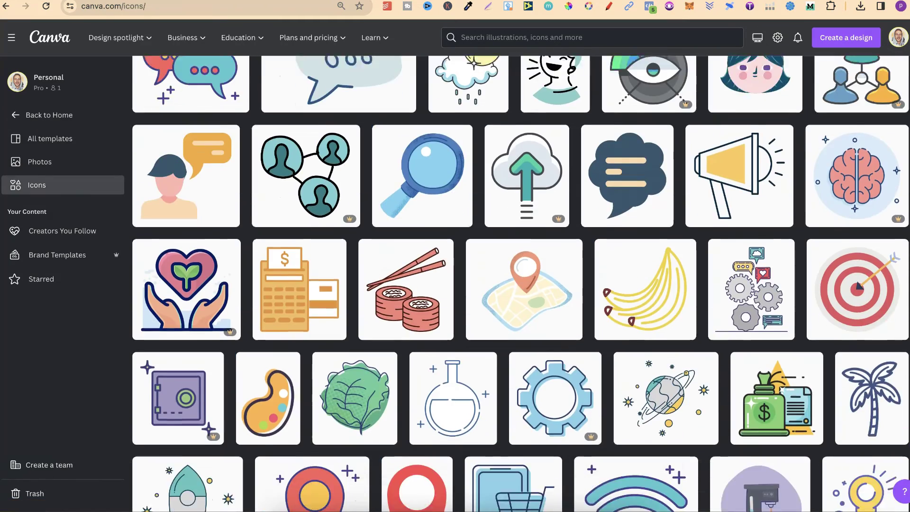
scroll(521, 285, down, 2)
scroll(521, 284, down, 2)
scroll(521, 284, down, 2)
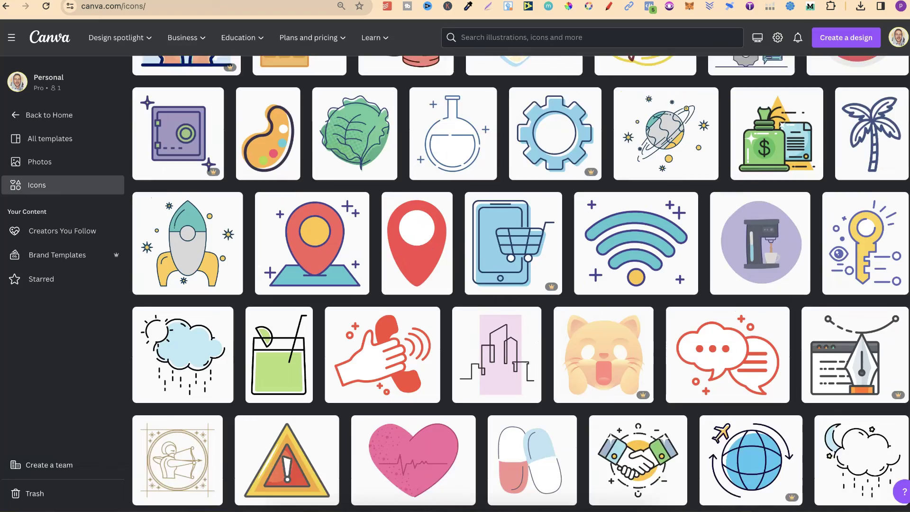
scroll(521, 285, down, 2)
scroll(521, 285, down, 2)
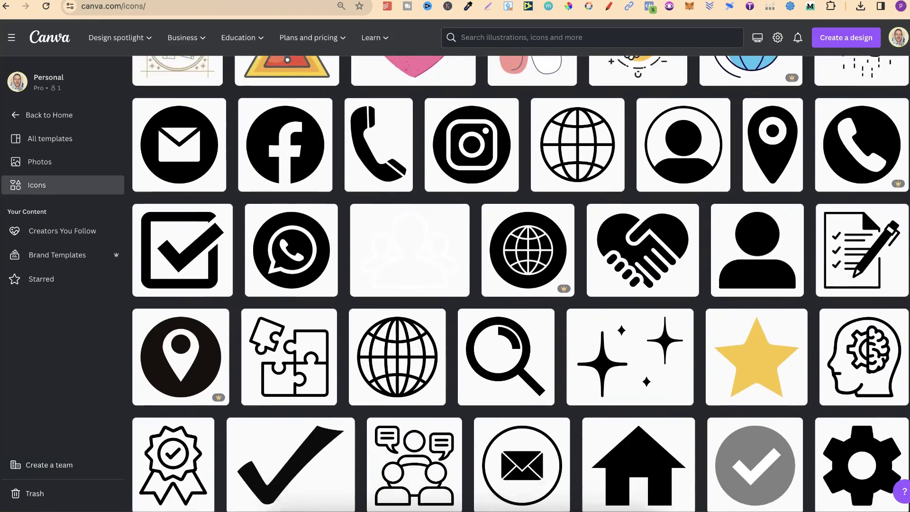
scroll(521, 285, down, 3)
scroll(521, 285, down, 5)
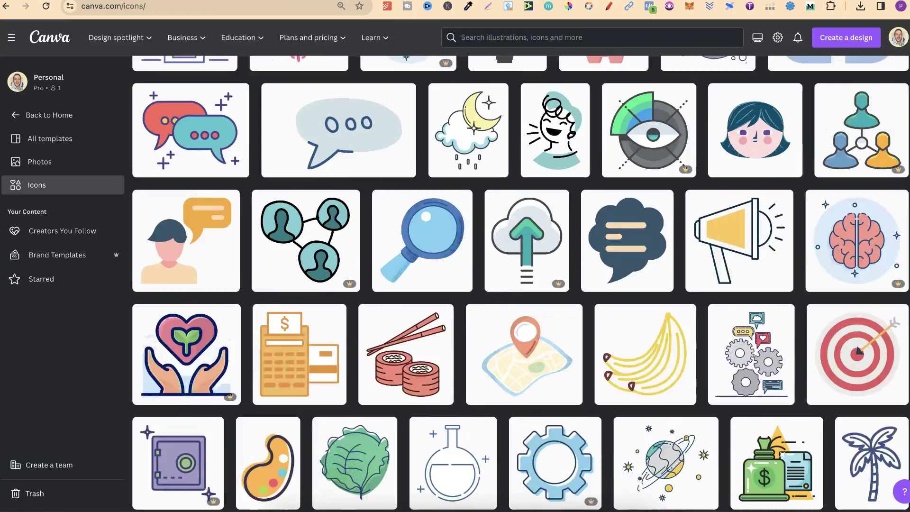
scroll(521, 284, up, 3)
scroll(521, 284, up, 1)
scroll(521, 285, up, 1)
scroll(521, 284, up, 1)
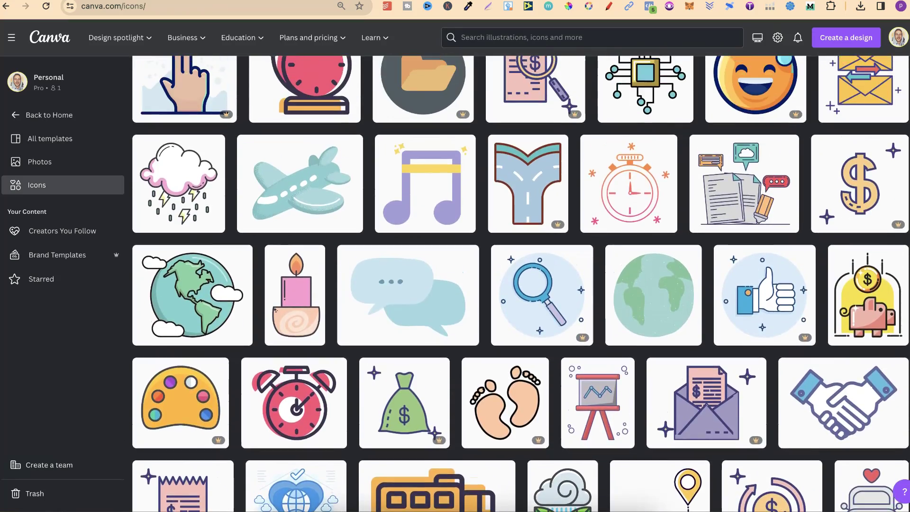
Step: Open the alarm Clock Icon's details and pick Custom size under Use in a design
click(312, 431)
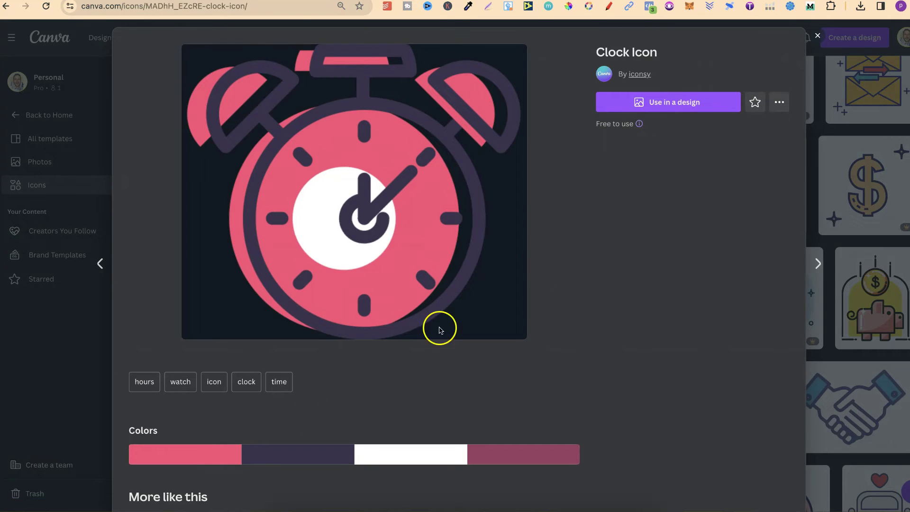
click(693, 110)
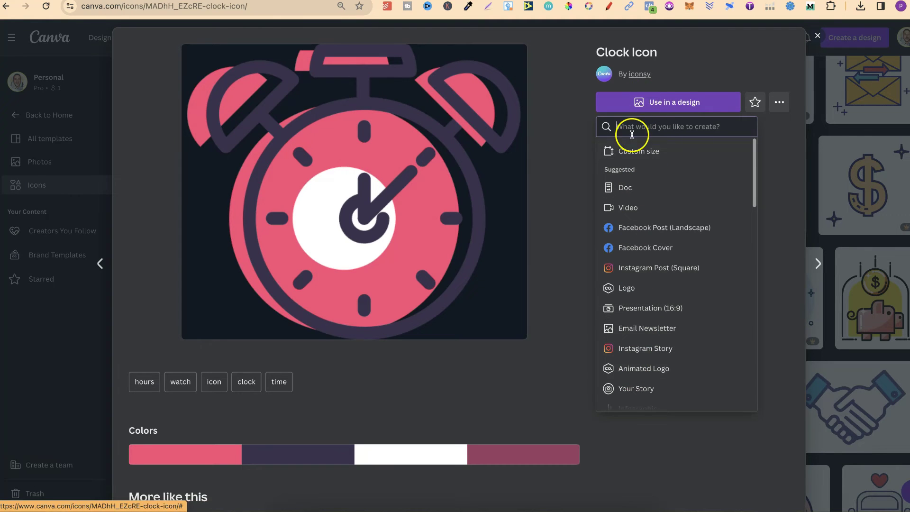
click(635, 156)
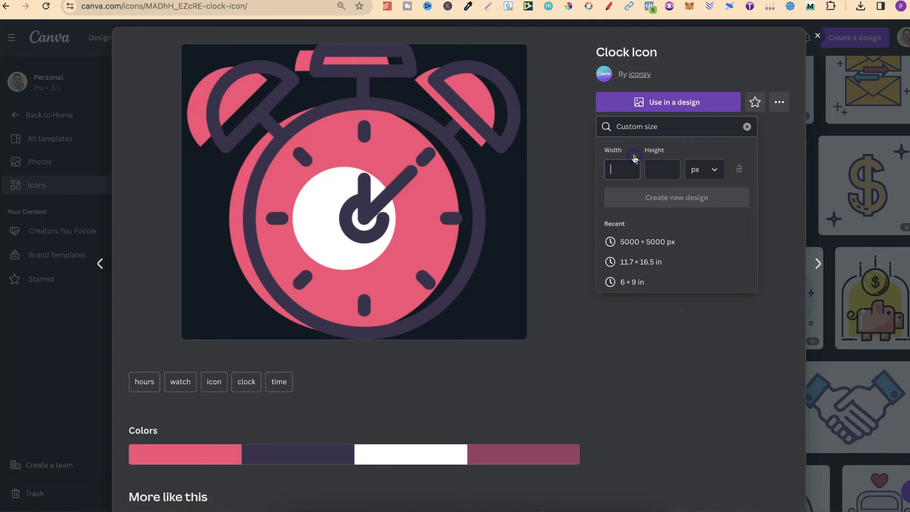
Step: Dismiss the Custom size dropdown to return to the Clock Icon detail page
click(724, 363)
scroll(724, 364, down, 1)
scroll(724, 364, down, 4)
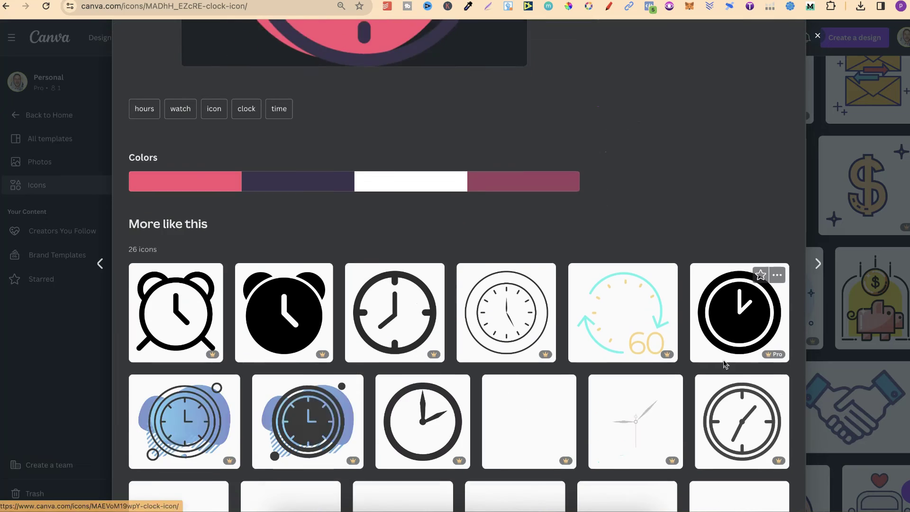
scroll(724, 364, down, 1)
scroll(724, 364, down, 1)
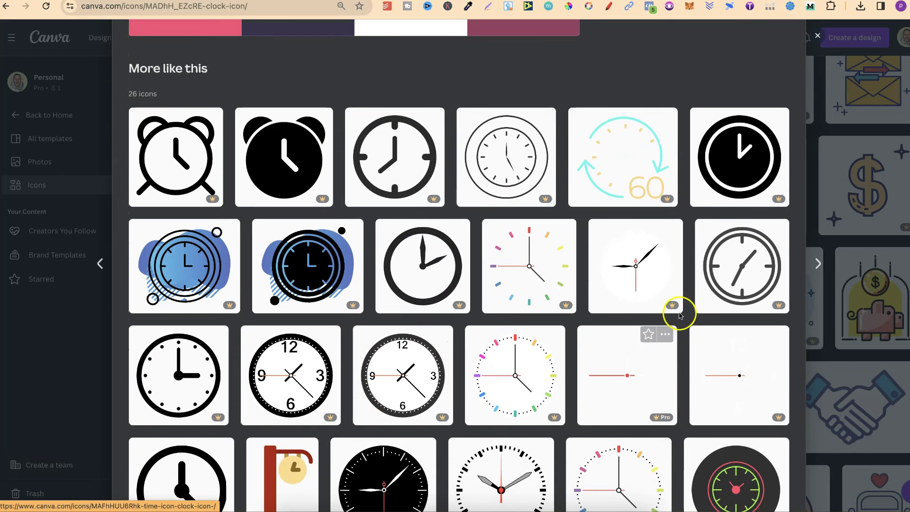
scroll(582, 158, up, 1)
scroll(582, 158, up, 4)
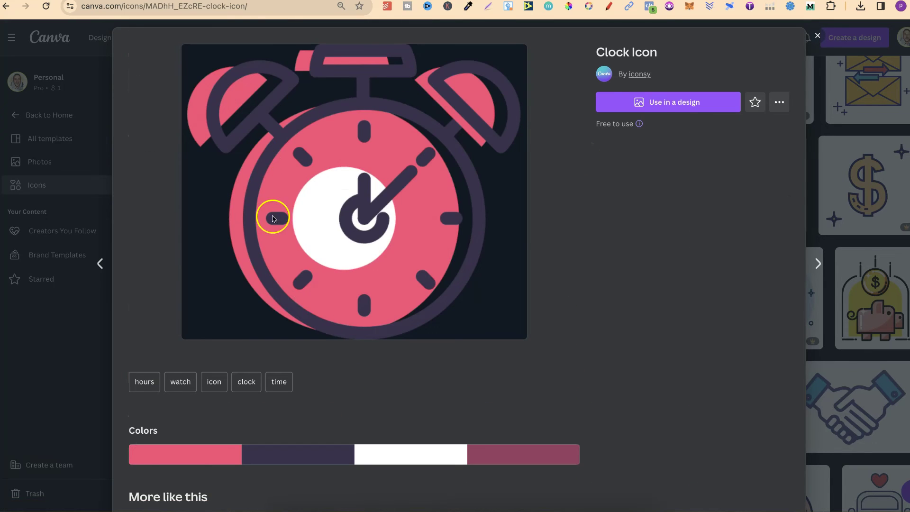
scroll(669, 309, down, 1)
scroll(668, 308, down, 3)
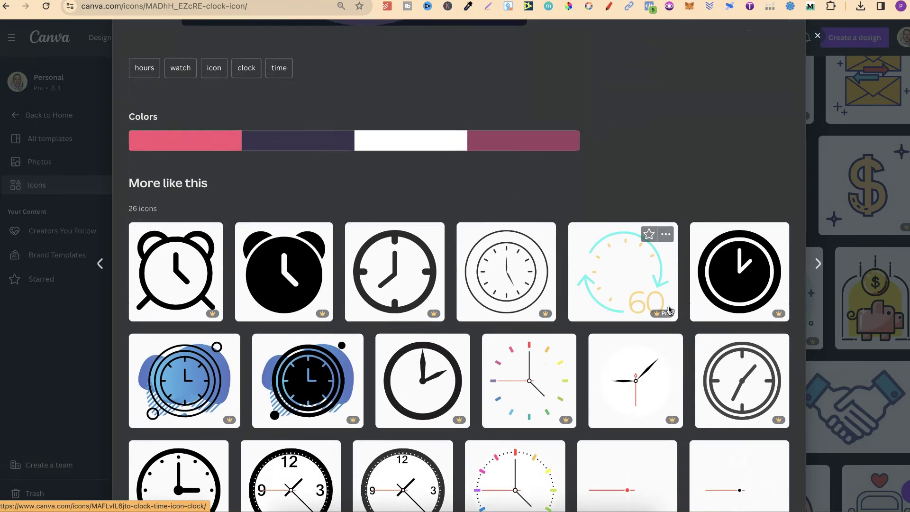
scroll(669, 309, up, 4)
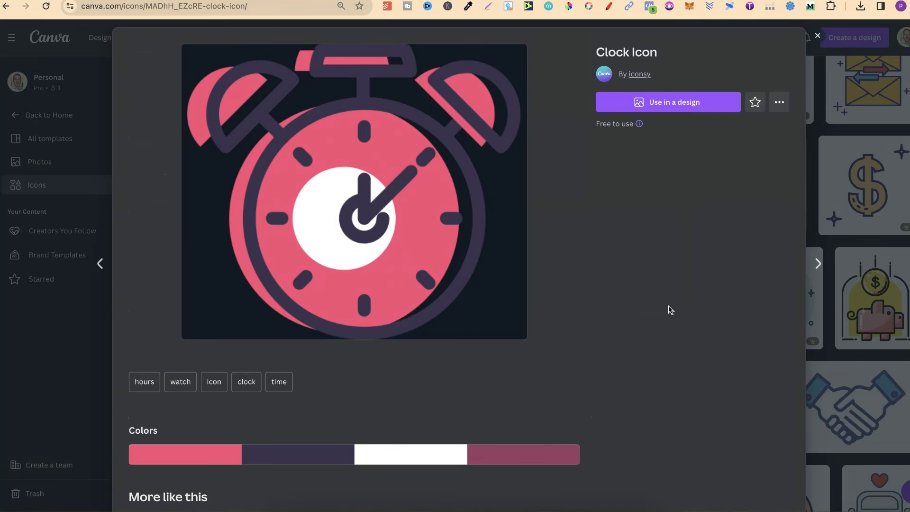